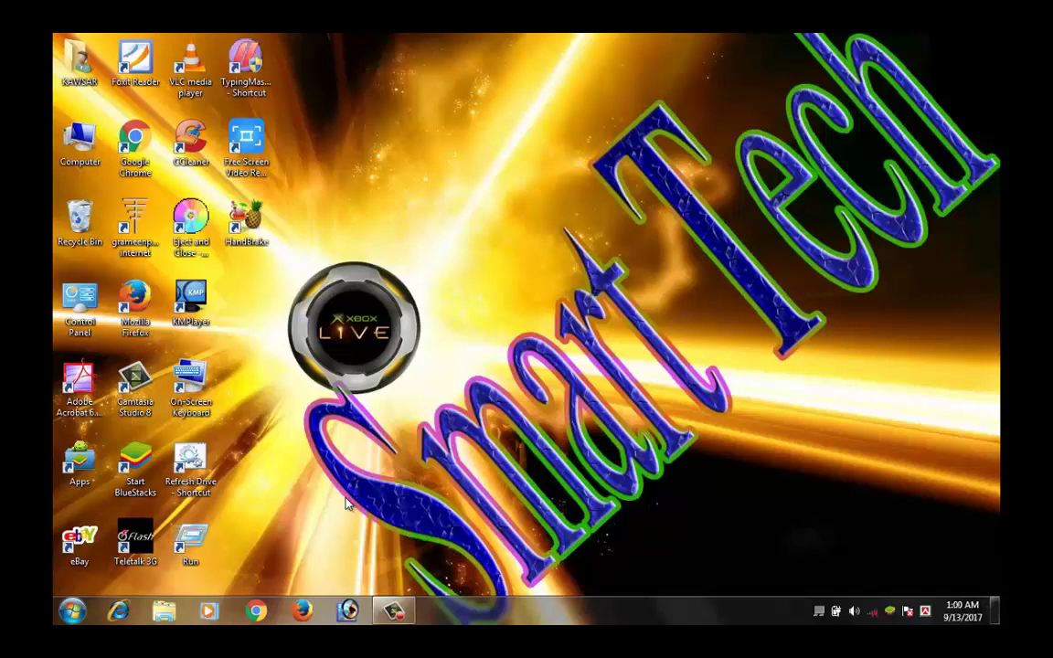
Bring the empty Photoshop window forward from the taskbar
{"action": "left_click", "coordinate": [347, 610]}
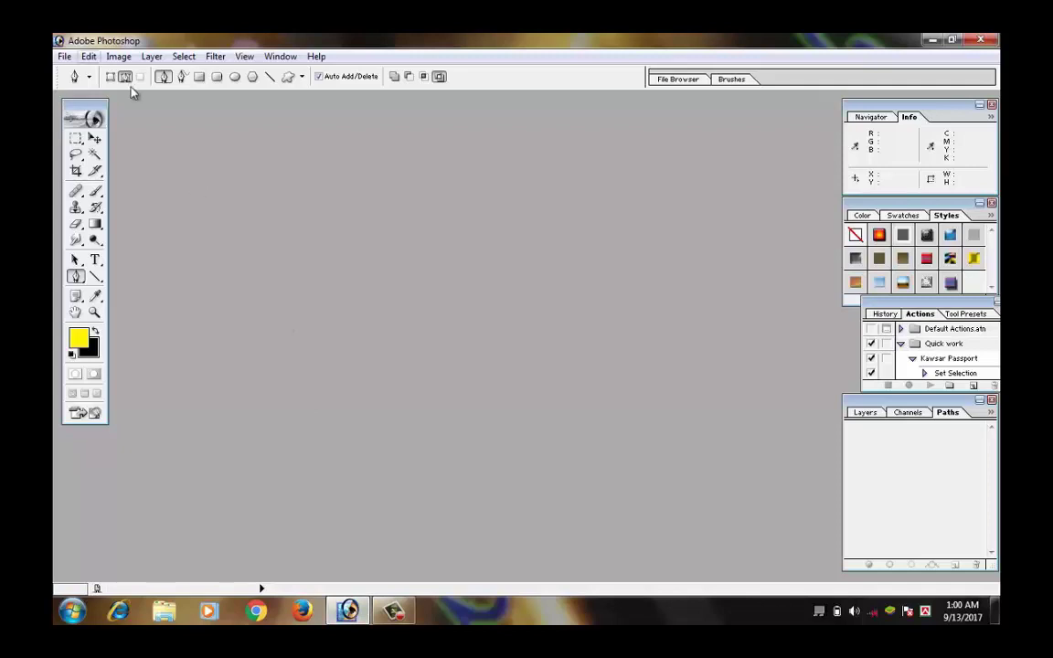
Open the JPG portrait of the man in a dark suit from the Youtube All folder
{"action": "left_click", "coordinate": [65, 57]}
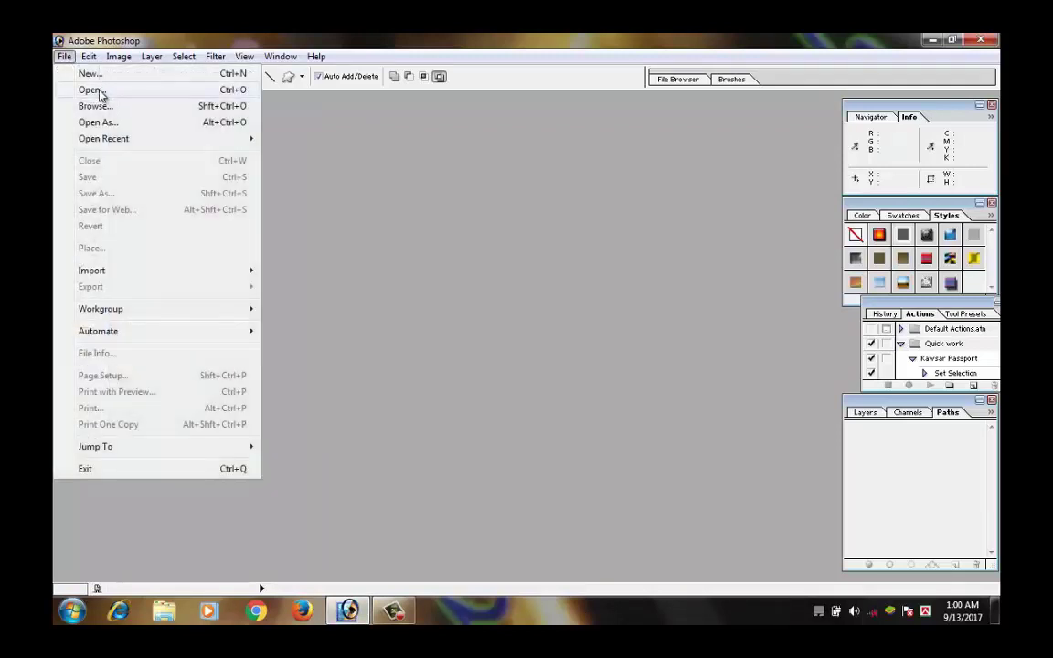
{"action": "left_click", "coordinate": [95, 89]}
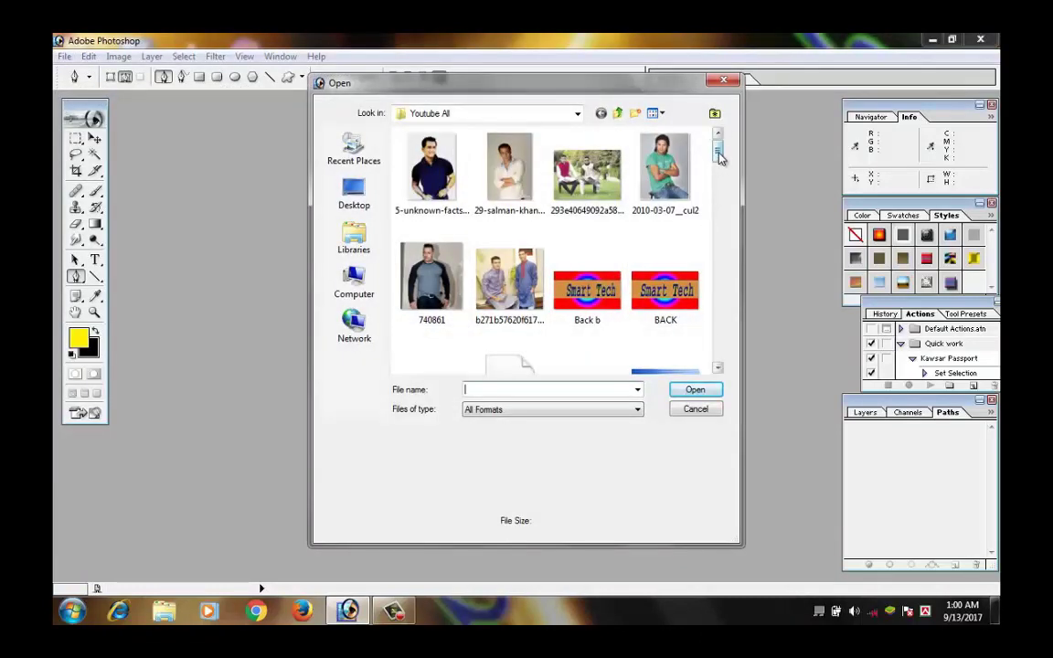
{"action": "left_click_drag", "start_coordinate": [719, 157], "coordinate": [721, 247]}
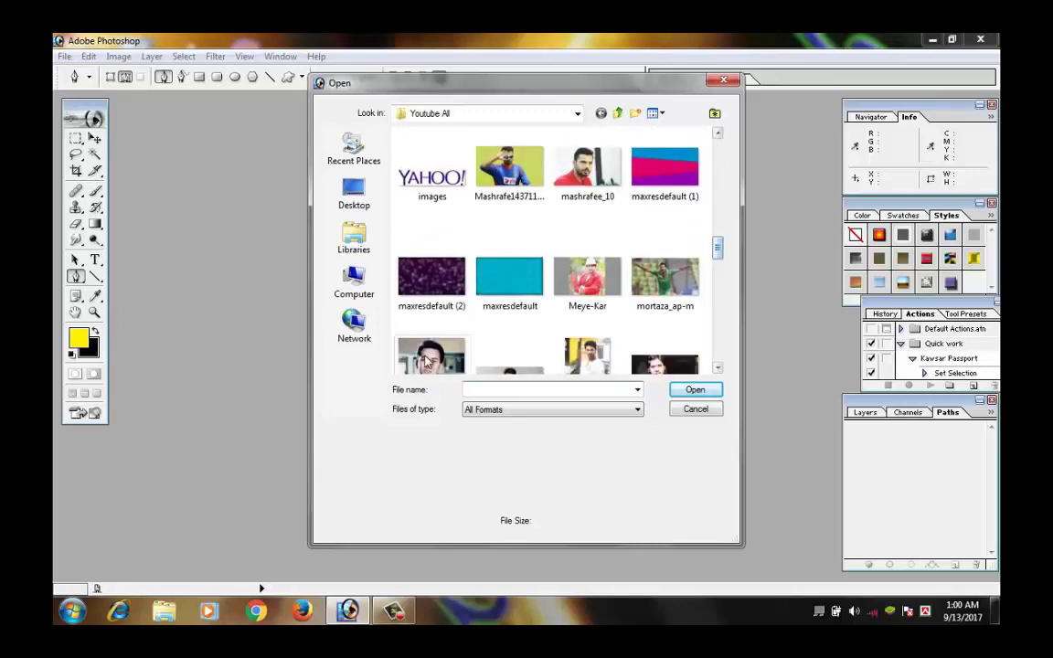
{"action": "left_click", "coordinate": [427, 362]}
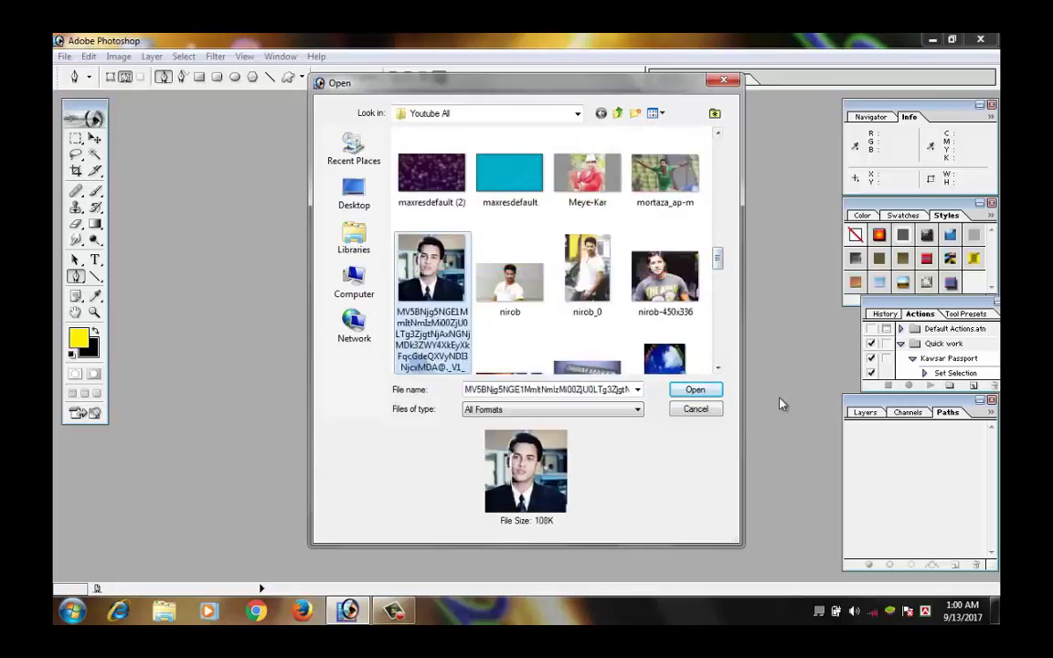
{"action": "left_click", "coordinate": [694, 391]}
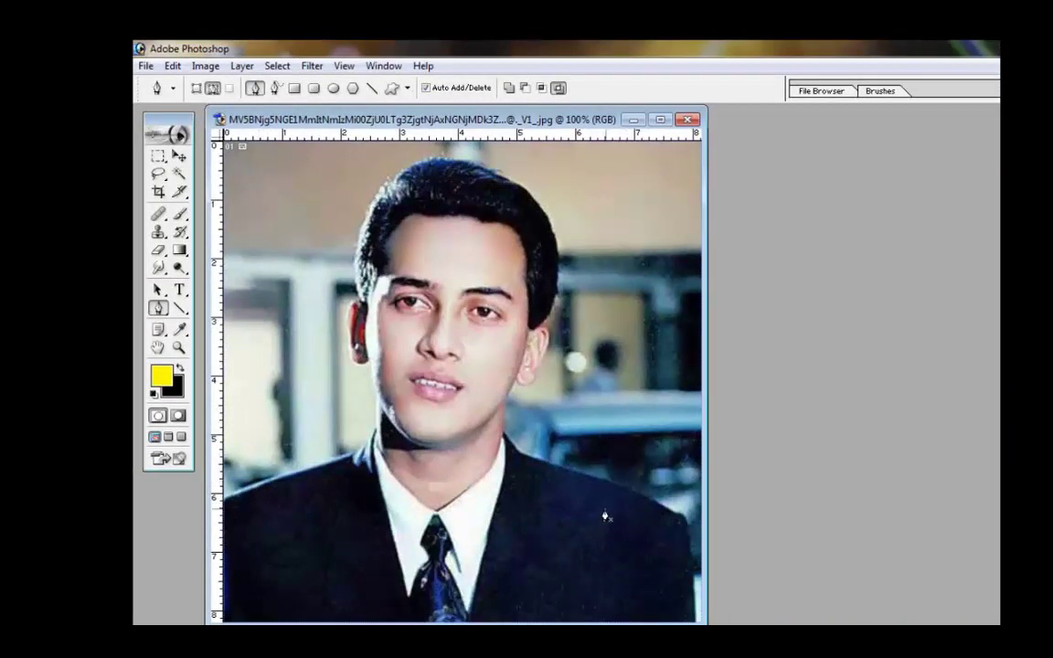
Place Pen anchors from the left shoulder along the suit to the base of the neck
{"action": "left_click", "coordinate": [299, 476]}
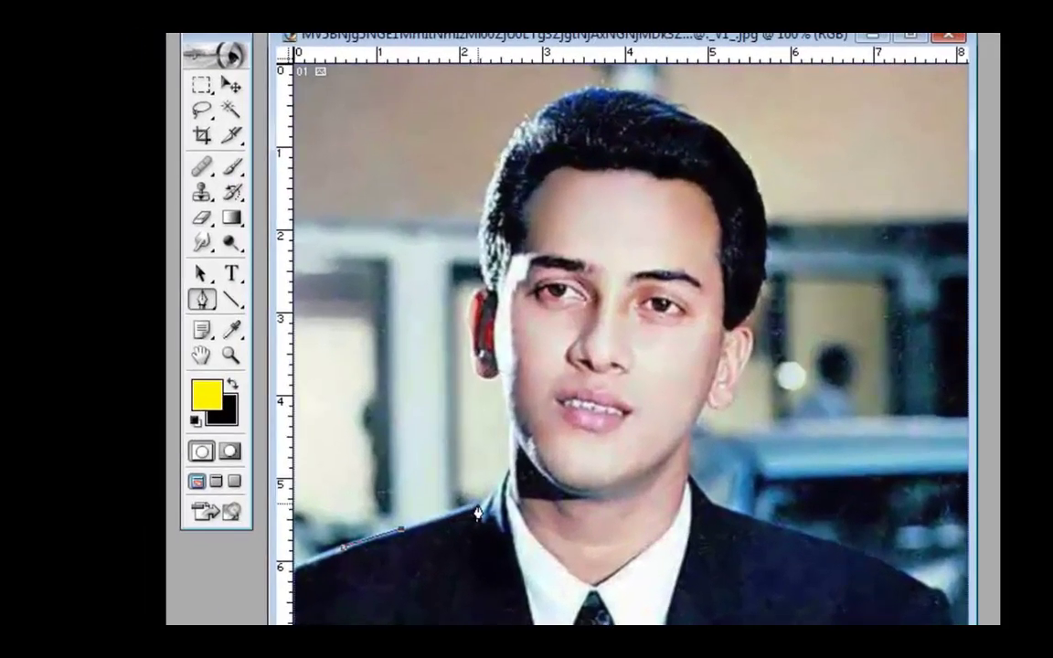
{"action": "left_click", "coordinate": [477, 508]}
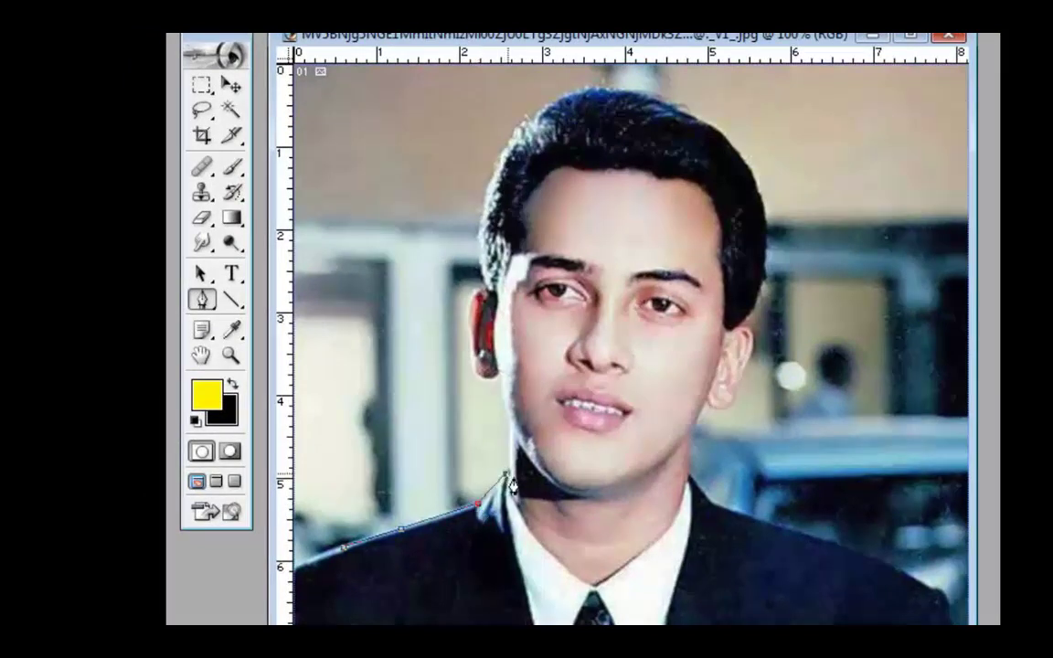
{"action": "left_click", "coordinate": [509, 473]}
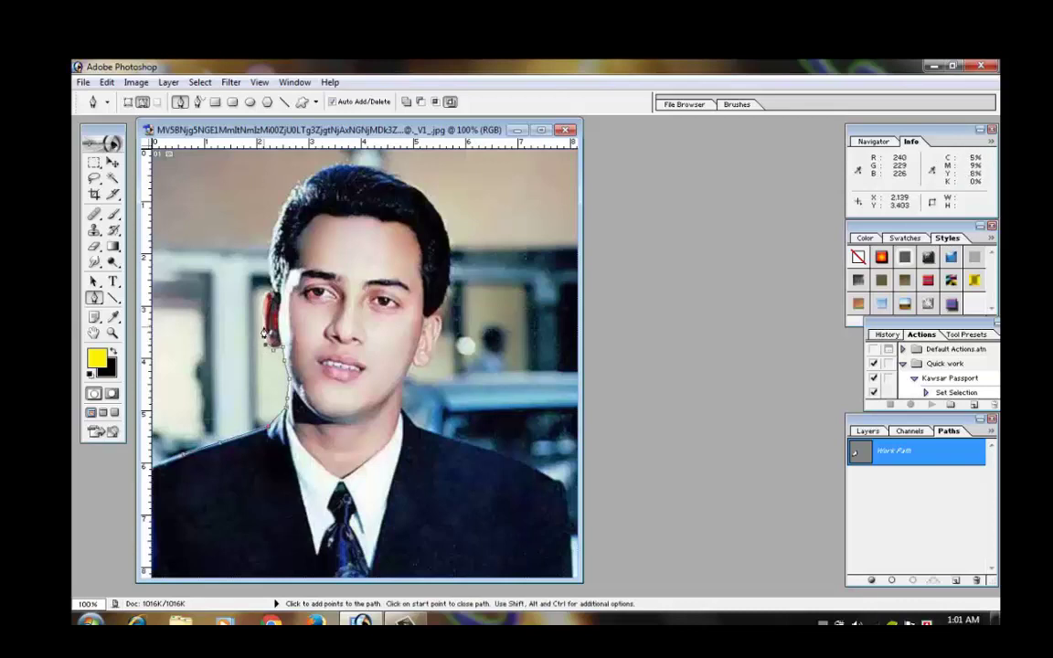
Add Pen anchors up the neck, around the ear, over the hair and down the head's right side
{"action": "left_click", "coordinate": [264, 334]}
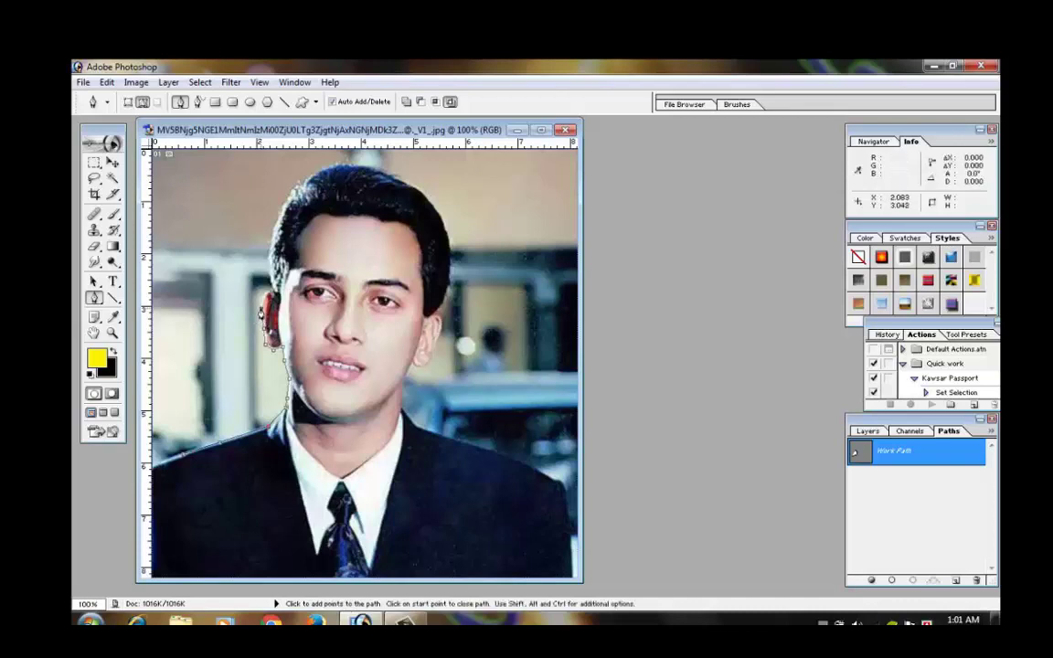
{"action": "left_click", "coordinate": [264, 301]}
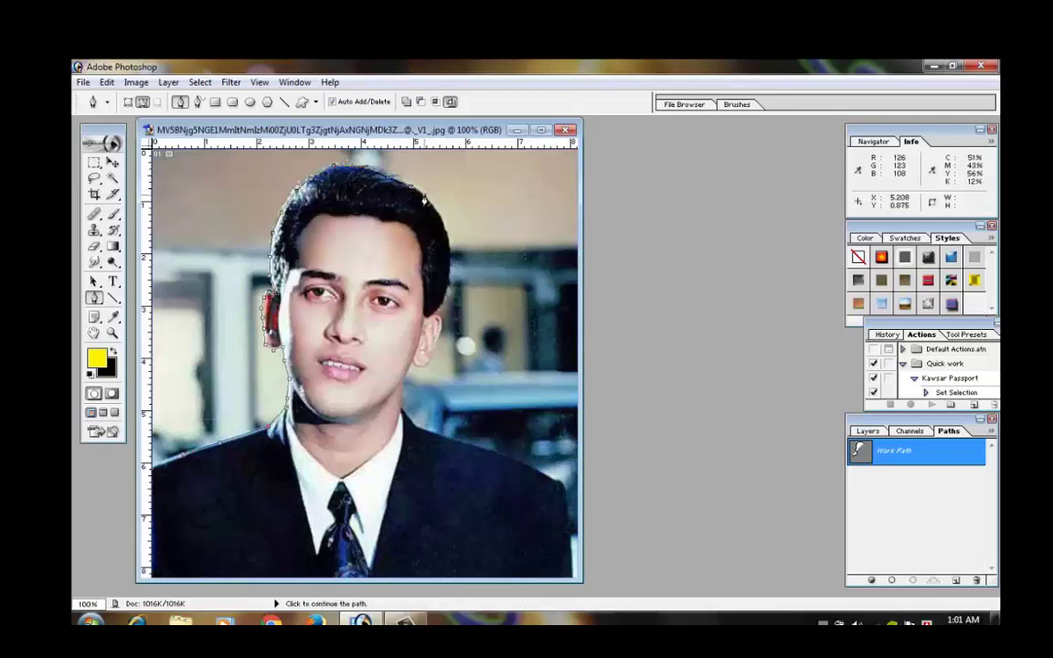
{"action": "left_click", "coordinate": [437, 217]}
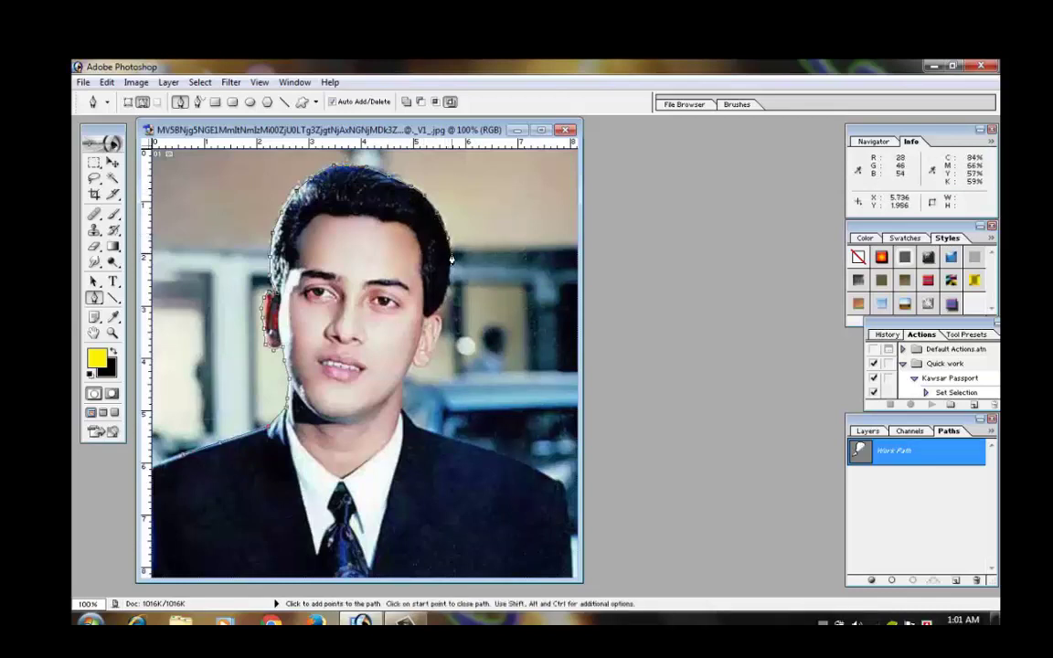
{"action": "left_click", "coordinate": [450, 261]}
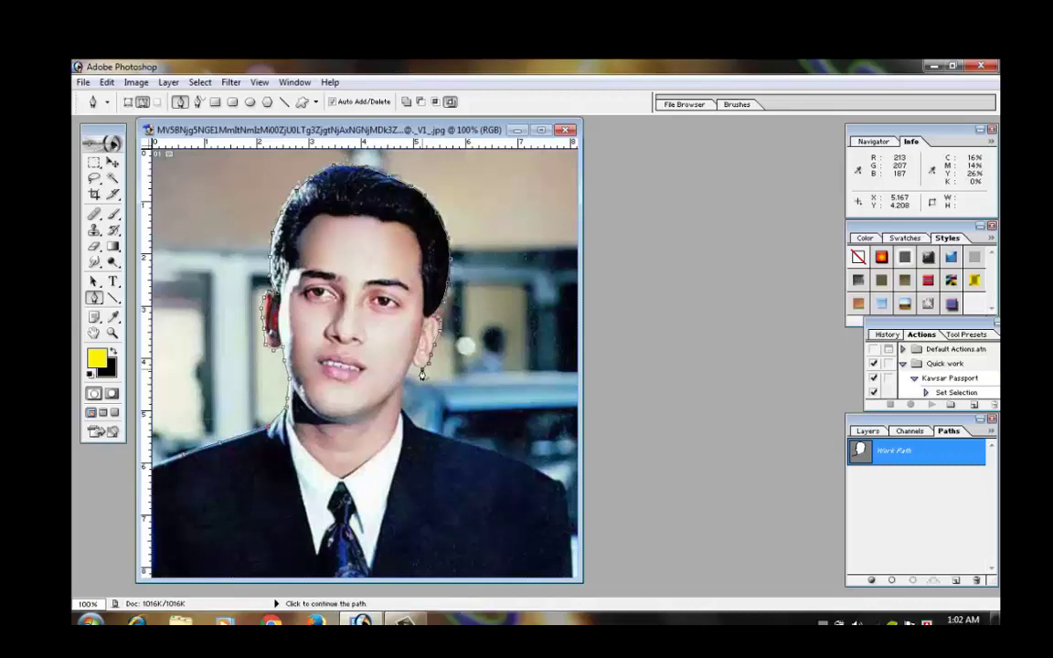
Add Pen anchors past the right ear, along the right shoulder and down the suit's edge
{"action": "left_click", "coordinate": [416, 369]}
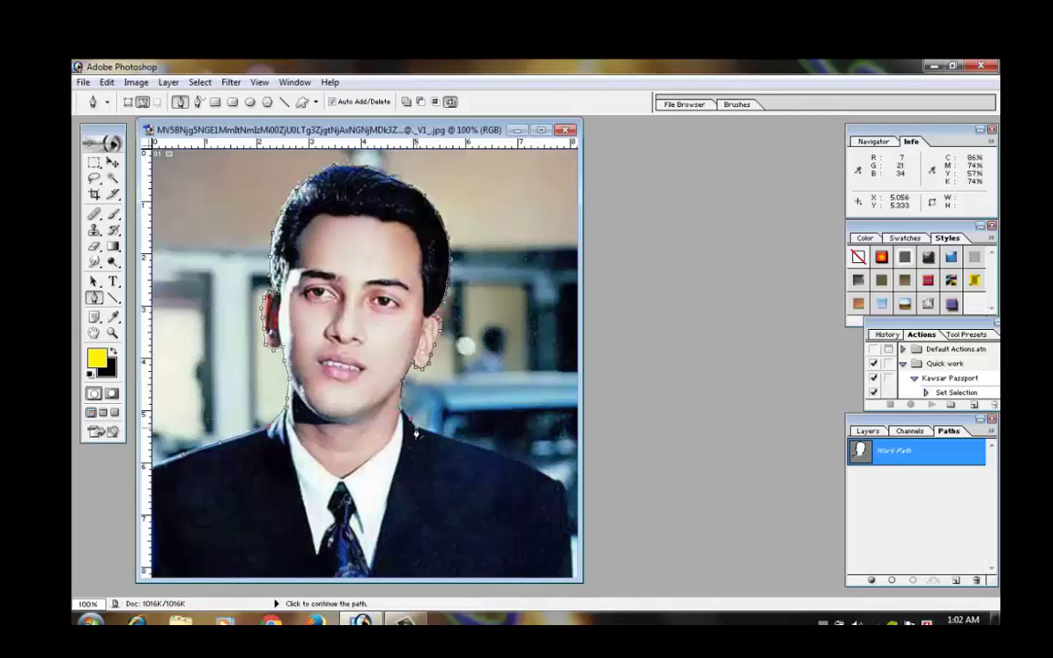
{"action": "left_click", "coordinate": [477, 451]}
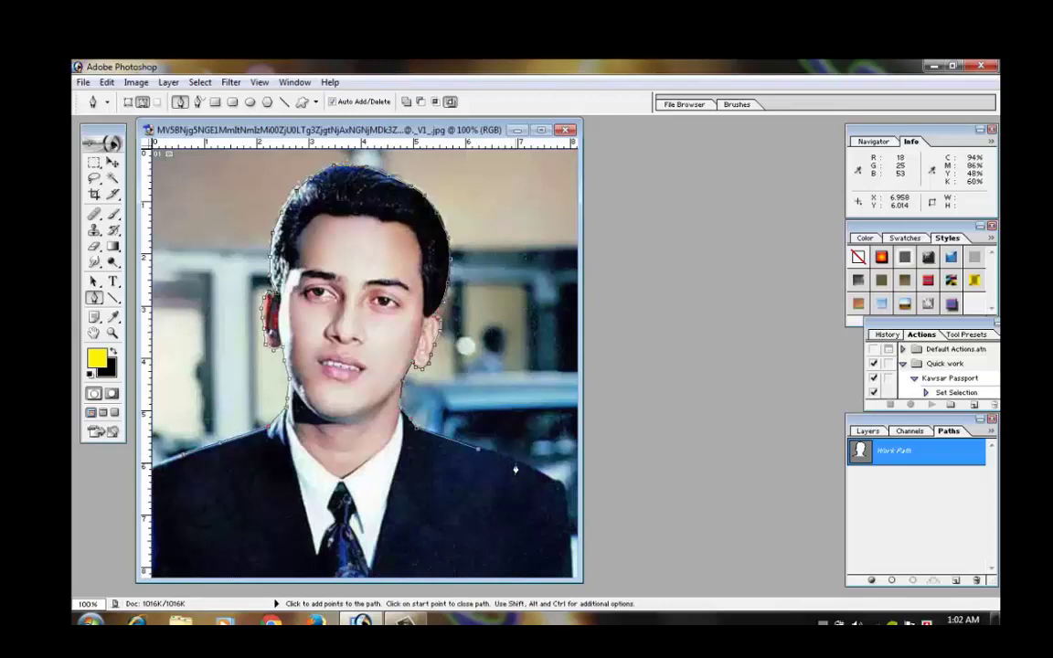
{"action": "left_click", "coordinate": [515, 466]}
{"action": "left_click", "coordinate": [541, 479]}
{"action": "left_click", "coordinate": [565, 501]}
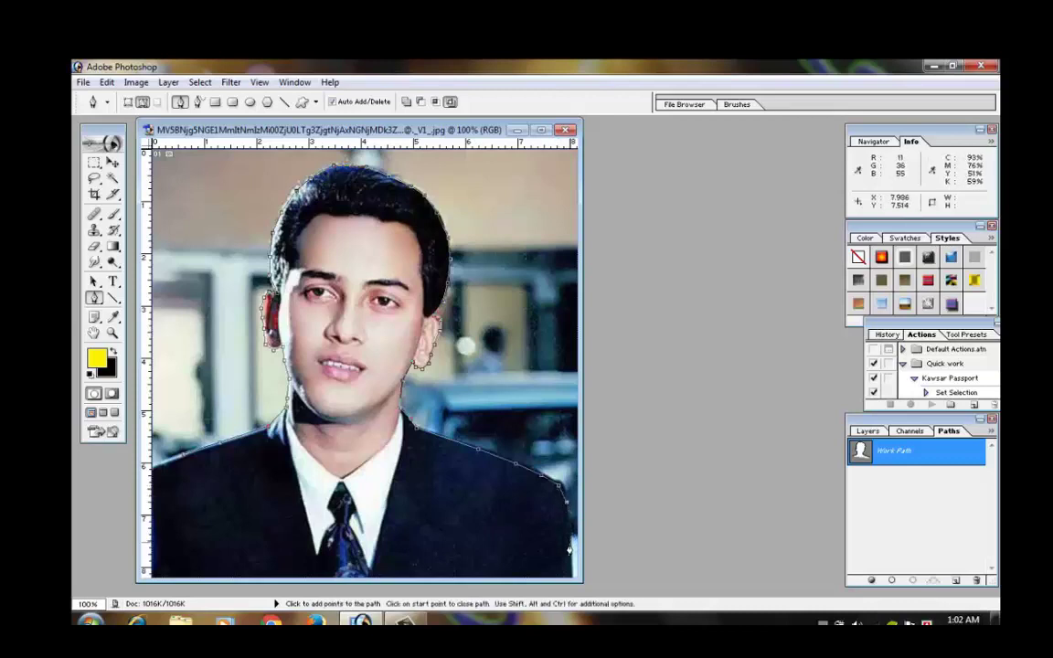
{"action": "left_click", "coordinate": [568, 548]}
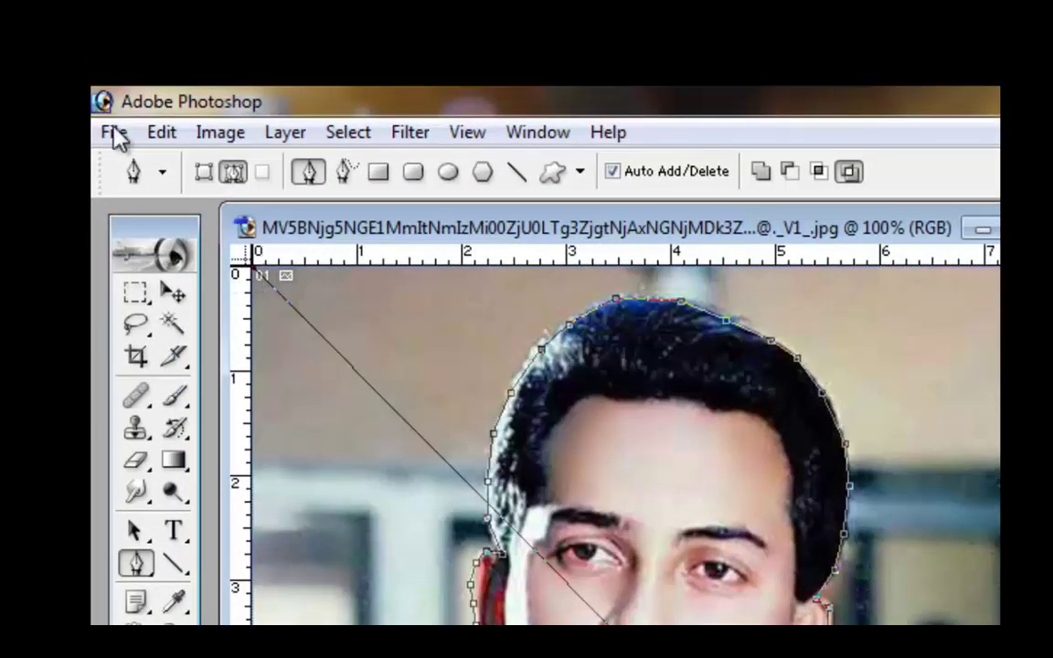
Undo the stray anchor with Step Backward and close the path at its starting point
{"action": "left_click", "coordinate": [163, 135]}
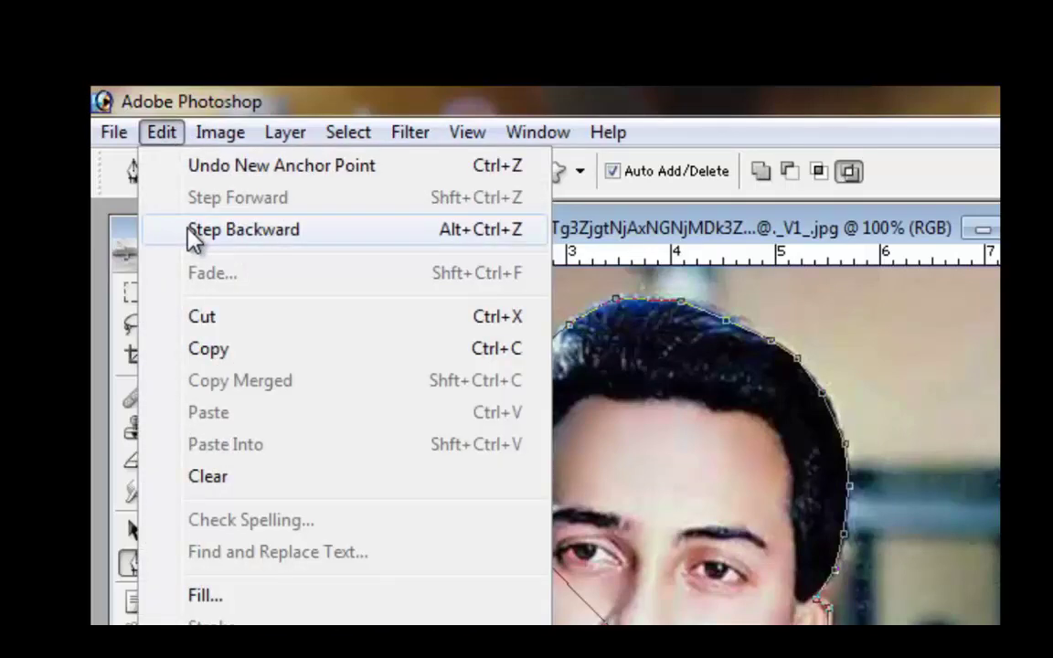
{"action": "left_click", "coordinate": [190, 231]}
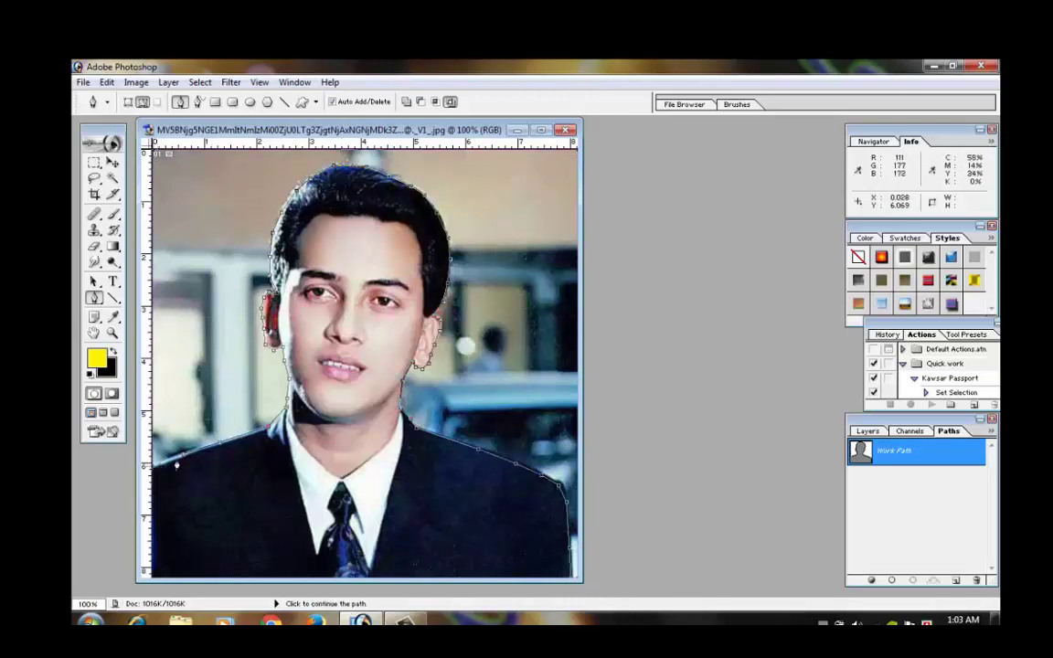
{"action": "left_click", "coordinate": [184, 461]}
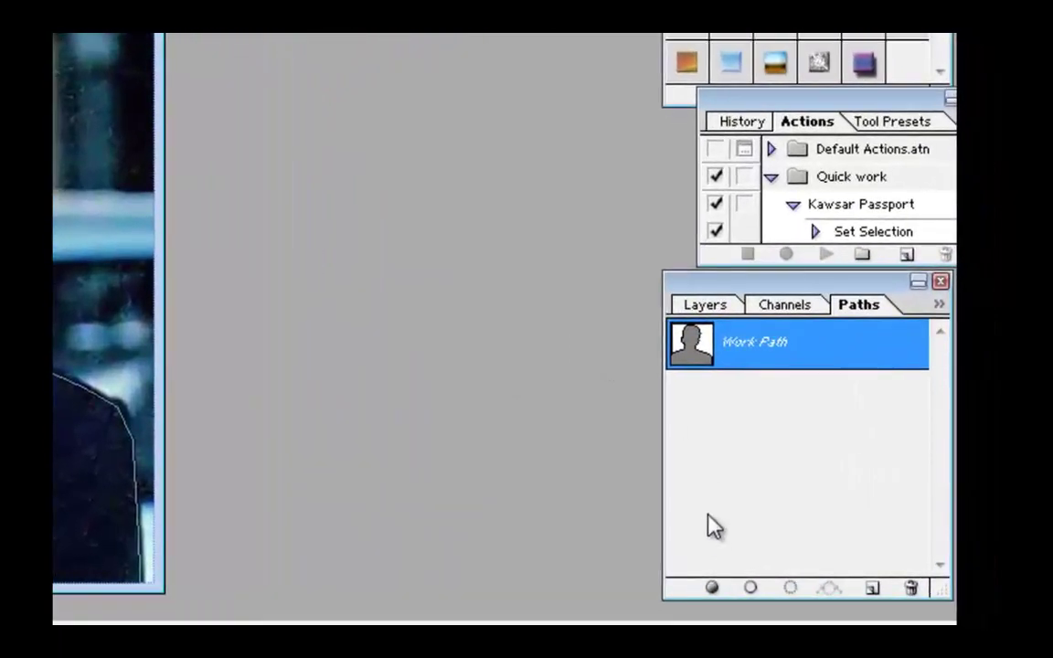
{"action": "left_click", "coordinate": [789, 590]}
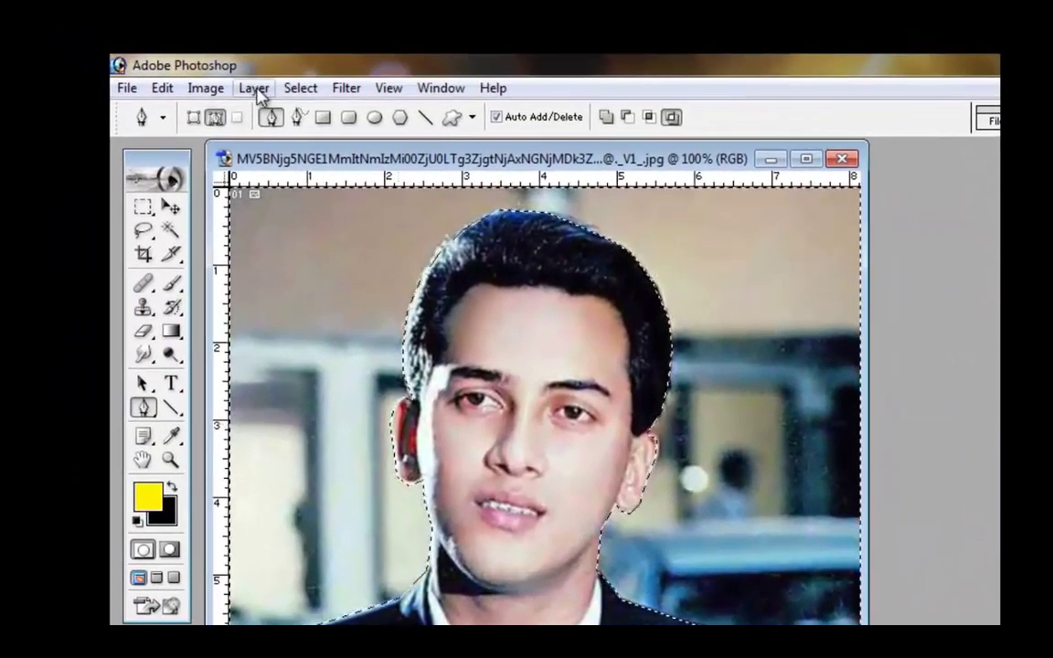
{"action": "left_click", "coordinate": [253, 88]}
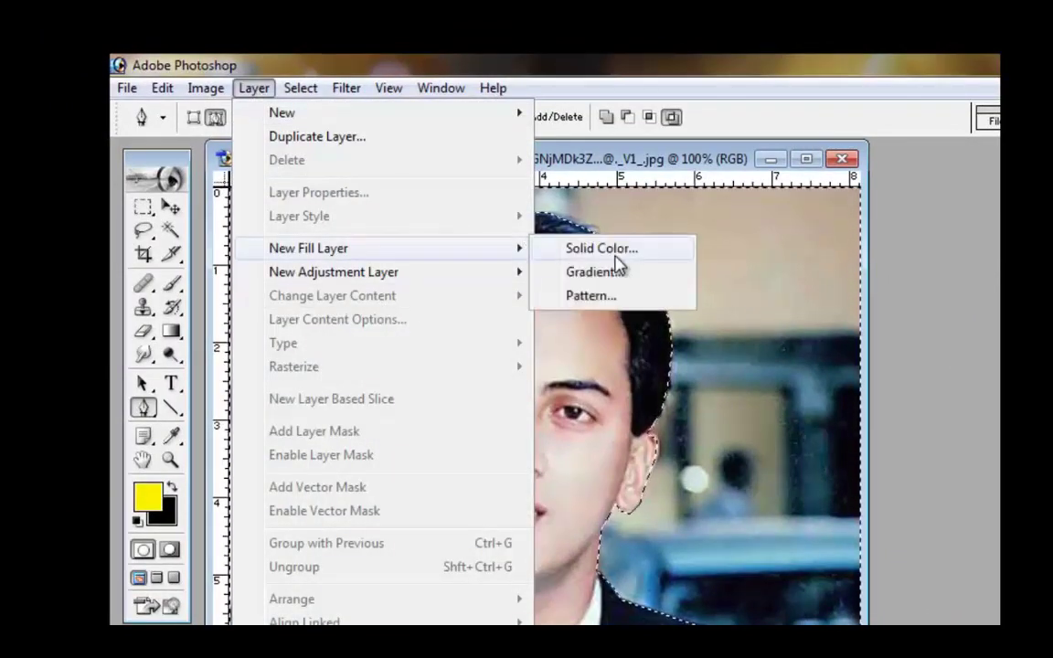
{"action": "left_click", "coordinate": [619, 261]}
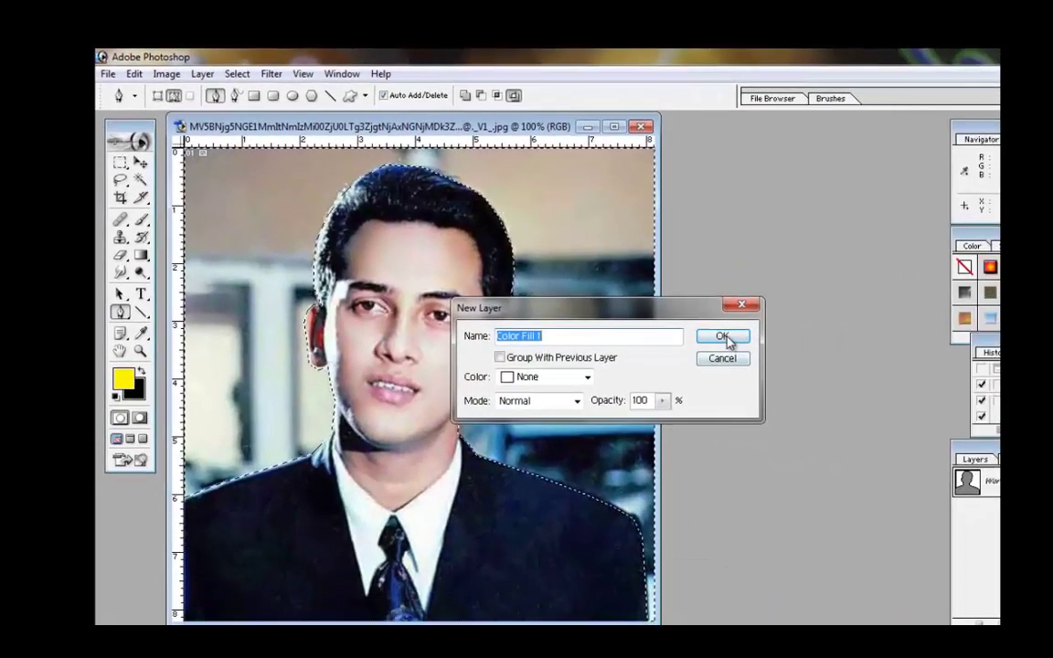
{"action": "left_click", "coordinate": [728, 338]}
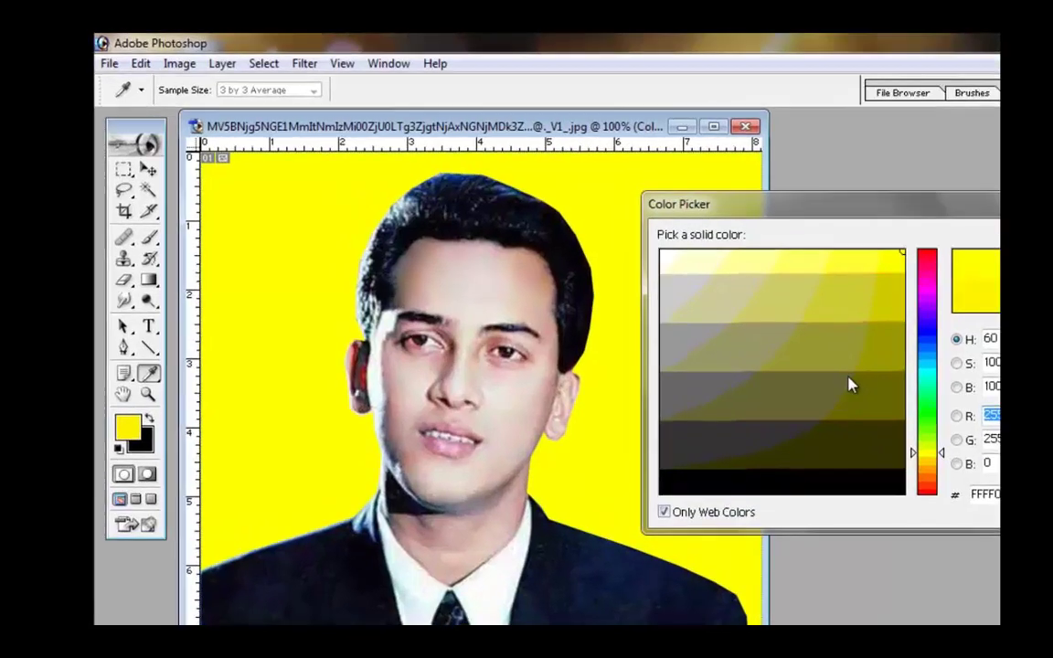
{"action": "left_click", "coordinate": [855, 344]}
{"action": "left_click", "coordinate": [841, 435]}
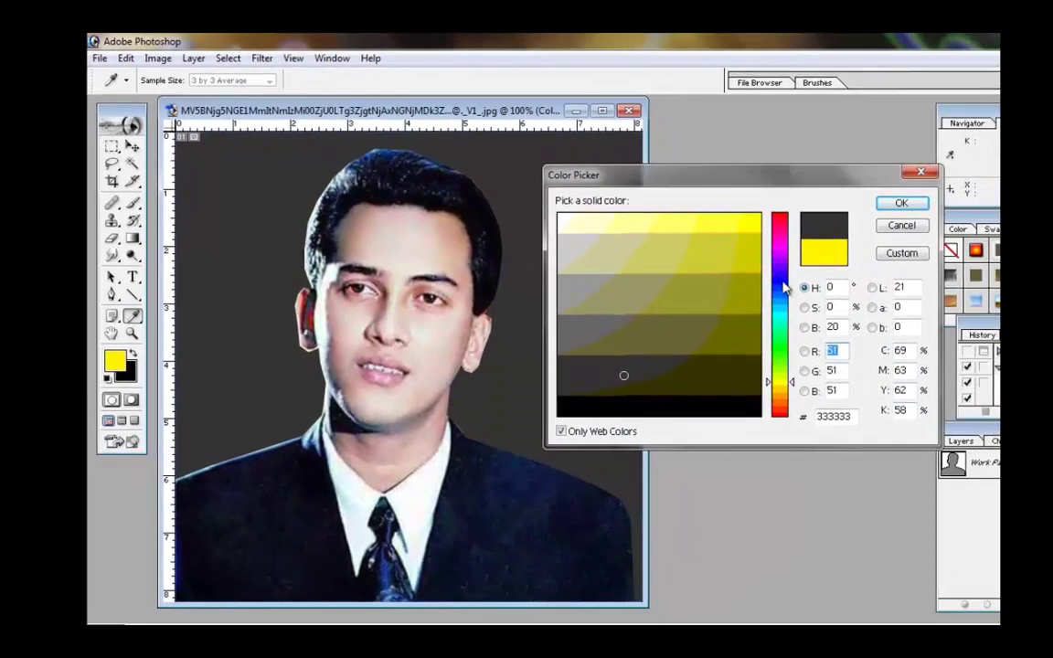
{"action": "left_click", "coordinate": [781, 284]}
{"action": "left_click", "coordinate": [705, 290]}
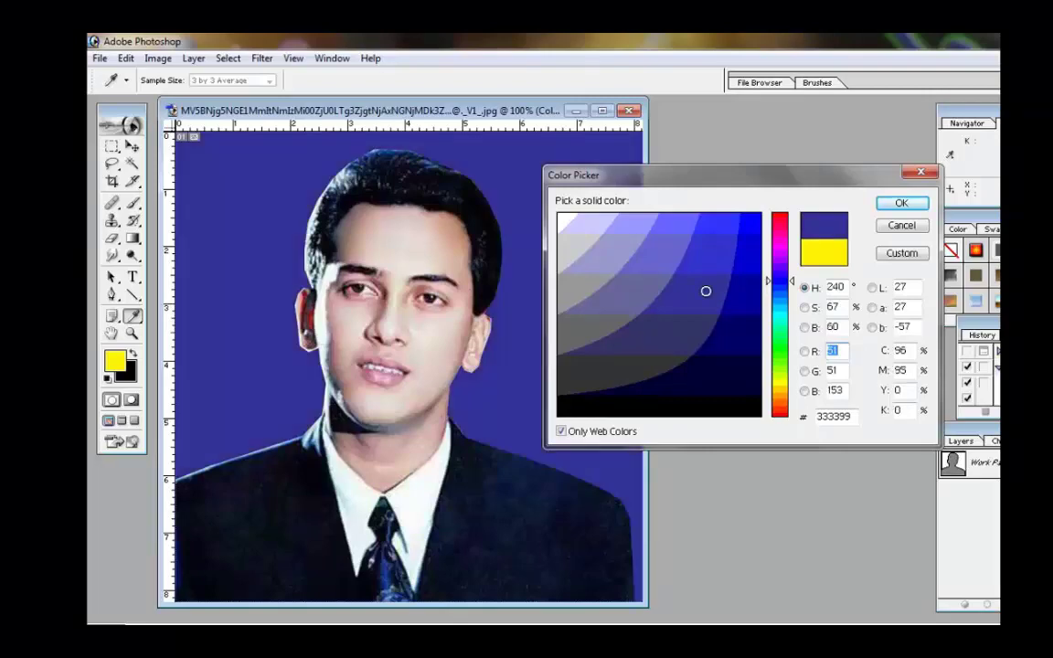
{"action": "left_click", "coordinate": [889, 234]}
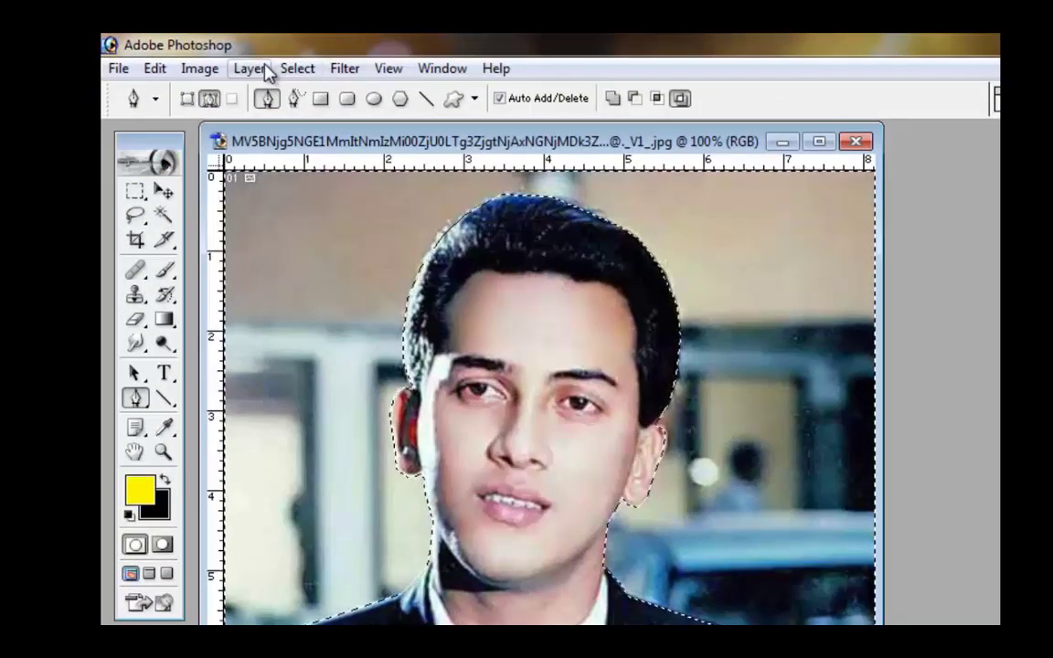
Add a Pattern fill layer with the Smart Tech pattern scaled down to 11%
{"action": "left_click", "coordinate": [244, 66]}
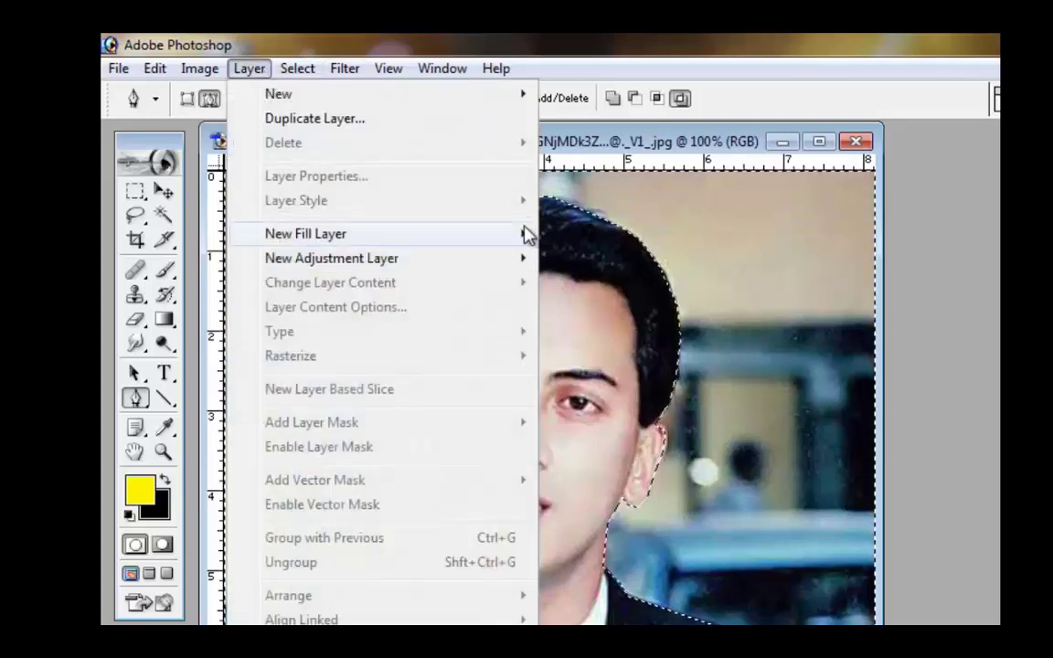
{"action": "mouse_move", "coordinate": [305, 234]}
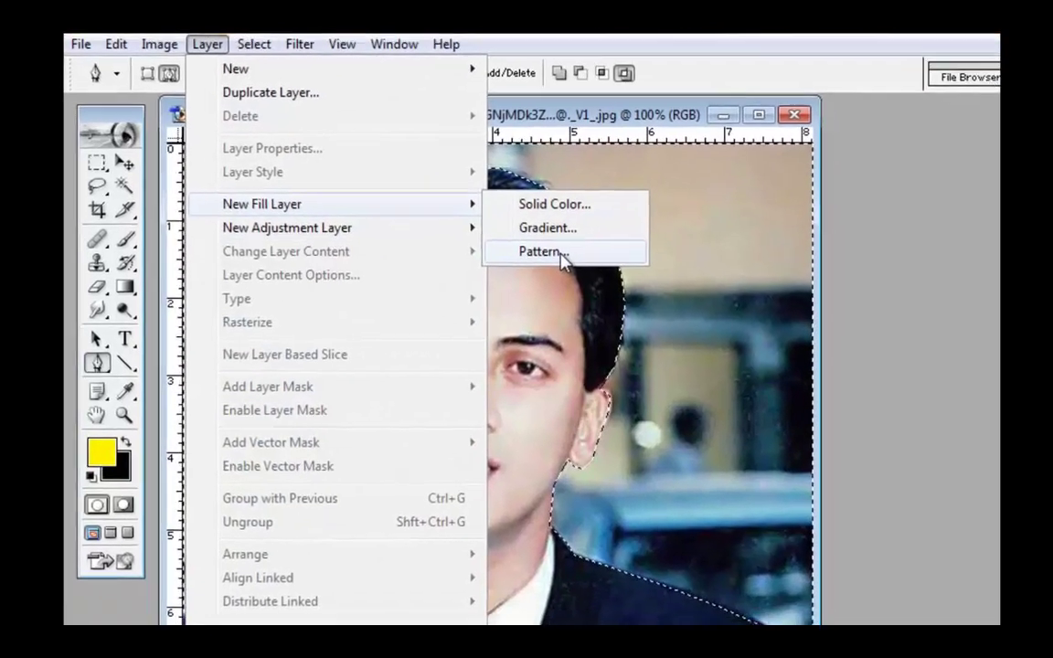
{"action": "left_click", "coordinate": [615, 285]}
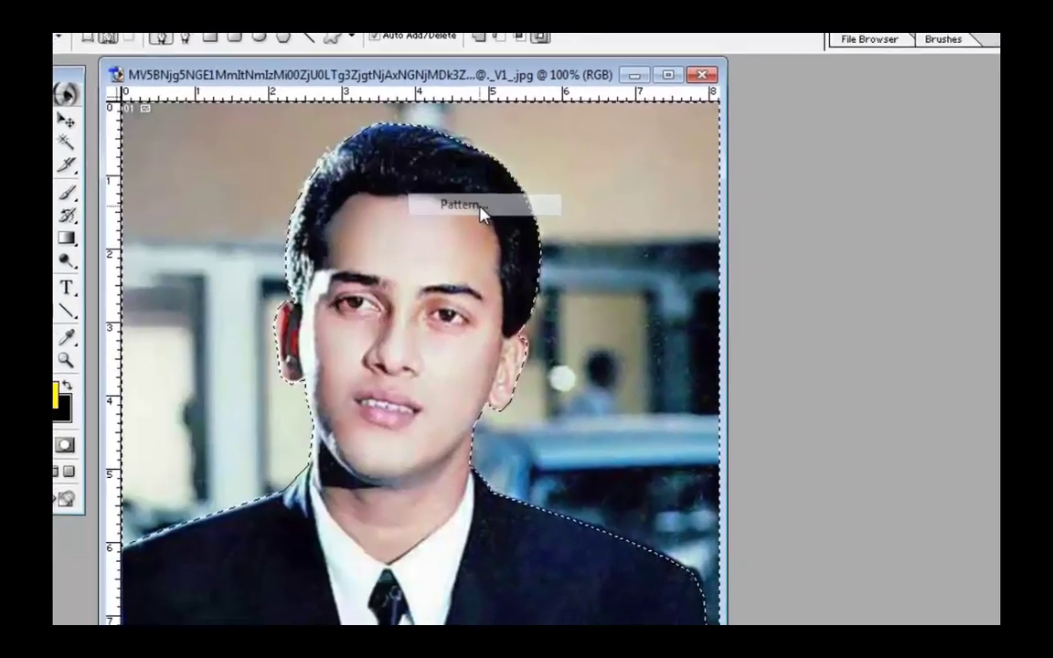
{"action": "left_click", "coordinate": [773, 325]}
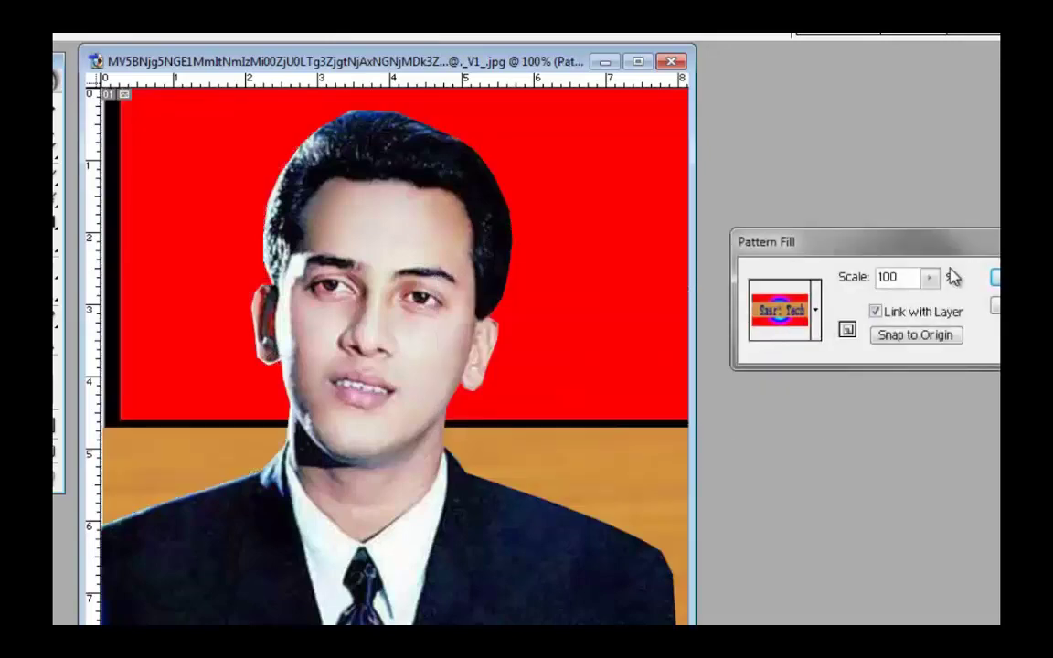
{"action": "left_click", "coordinate": [864, 273]}
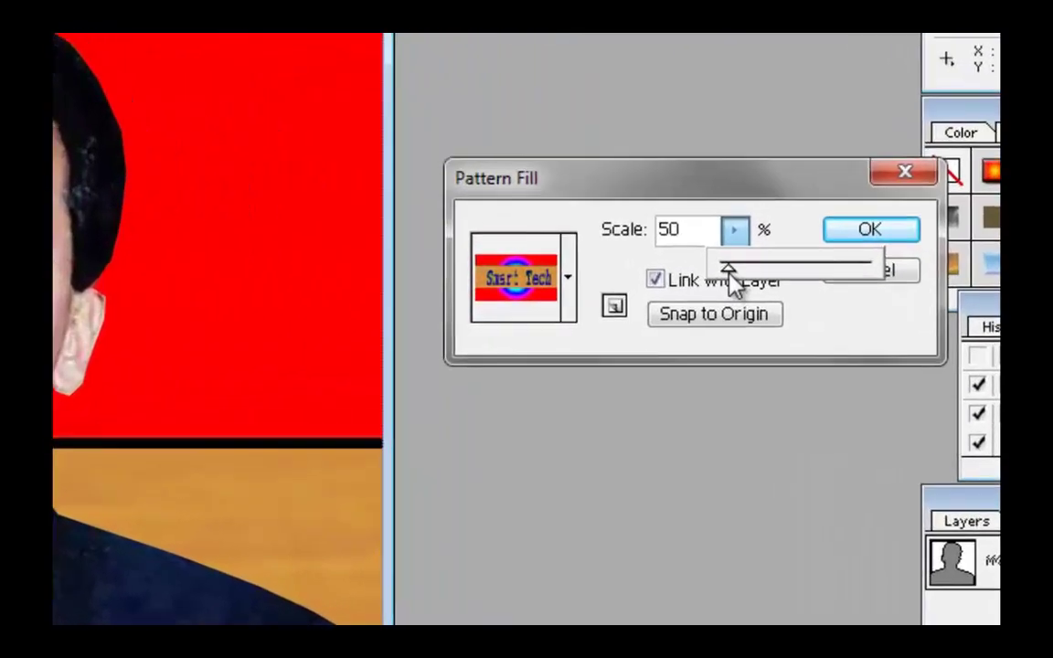
{"action": "left_click_drag", "start_coordinate": [845, 304], "coordinate": [841, 297]}
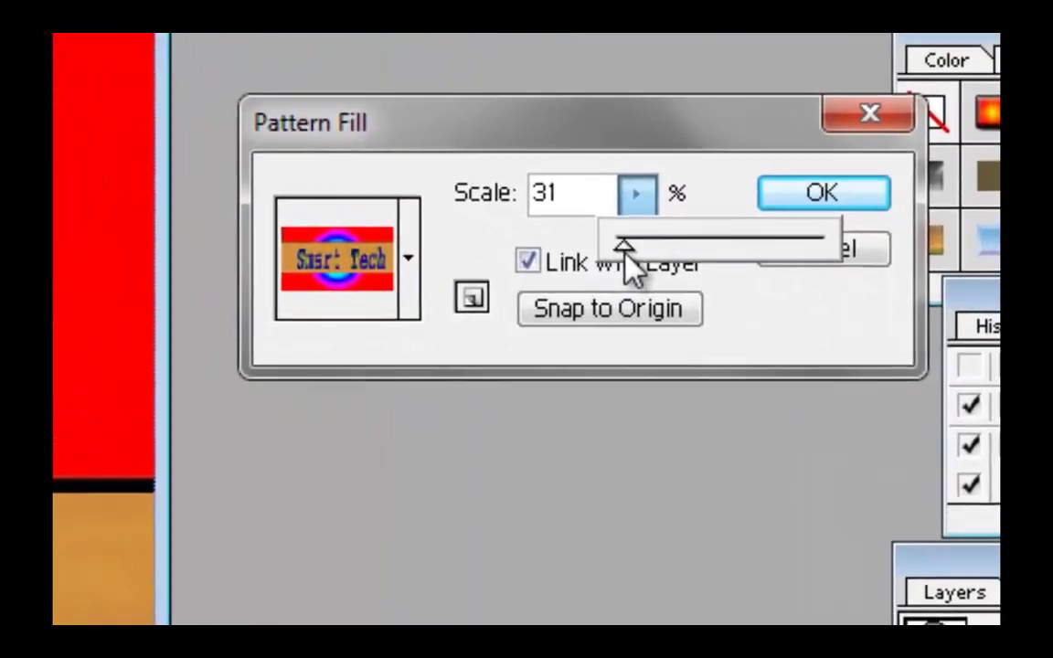
{"action": "left_click_drag", "start_coordinate": [612, 248], "coordinate": [607, 248]}
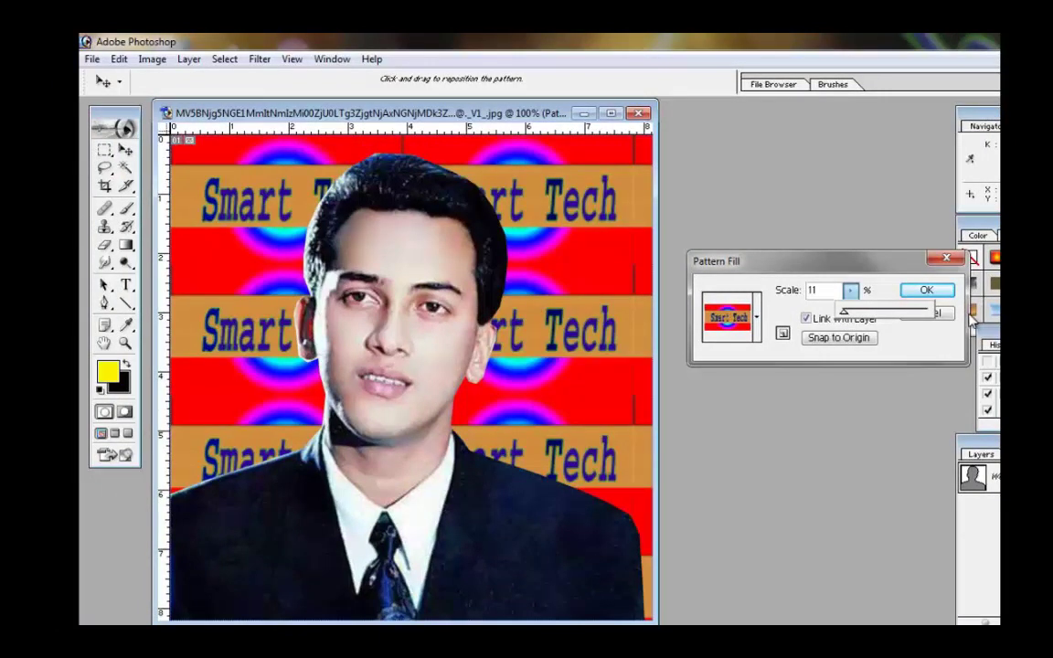
Switch the fill to the mosque pattern and set its scale to 60%
{"action": "left_click", "coordinate": [757, 322]}
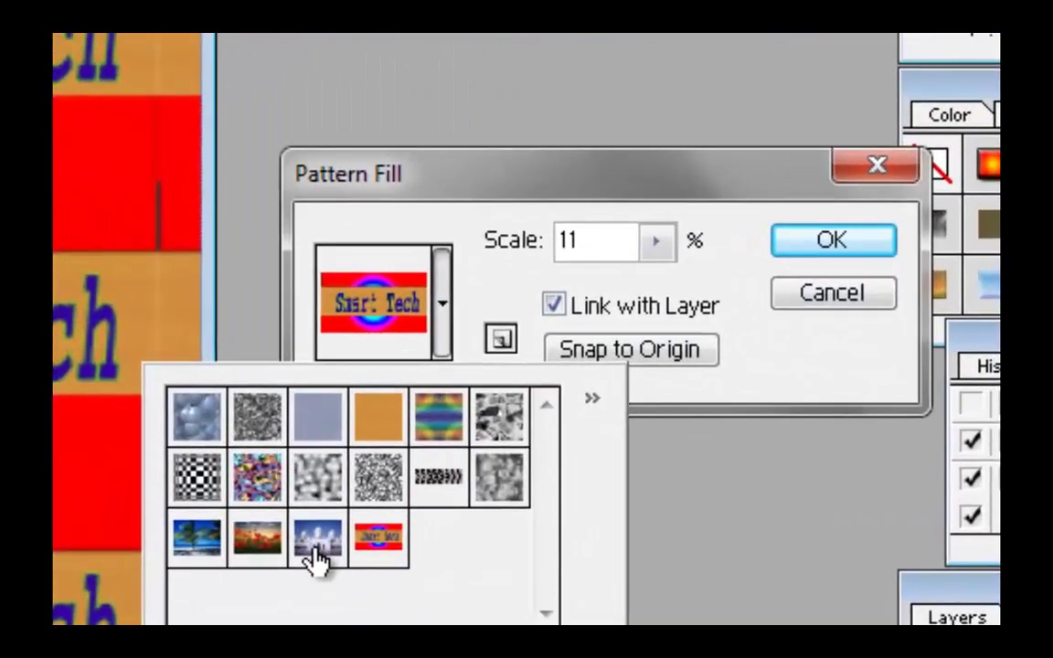
{"action": "left_click", "coordinate": [702, 418]}
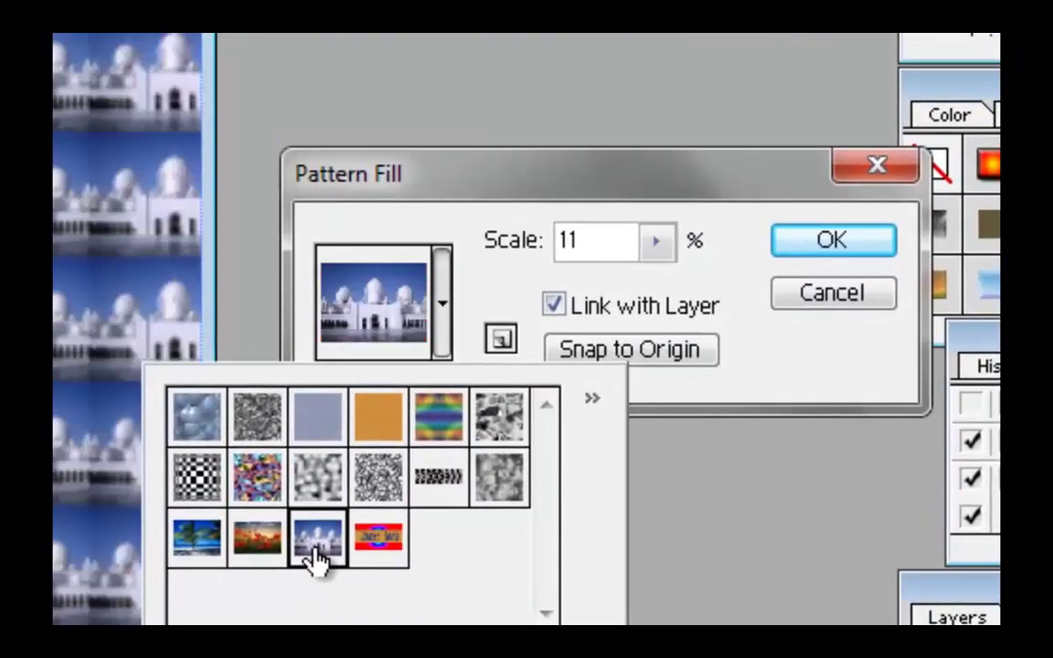
{"action": "left_click", "coordinate": [273, 560]}
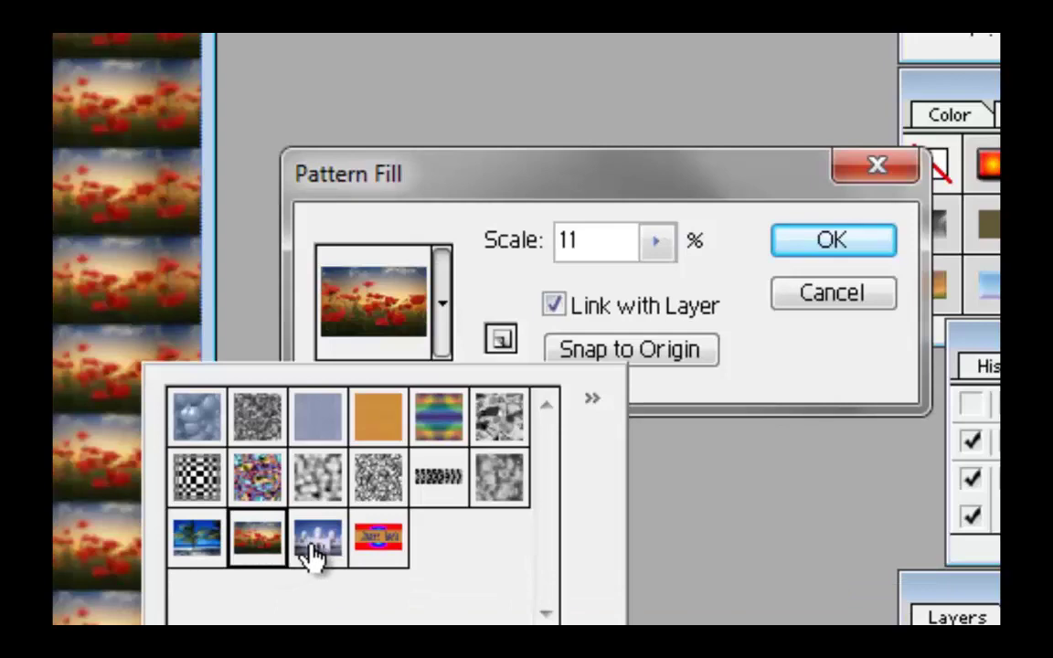
{"action": "left_click", "coordinate": [311, 552]}
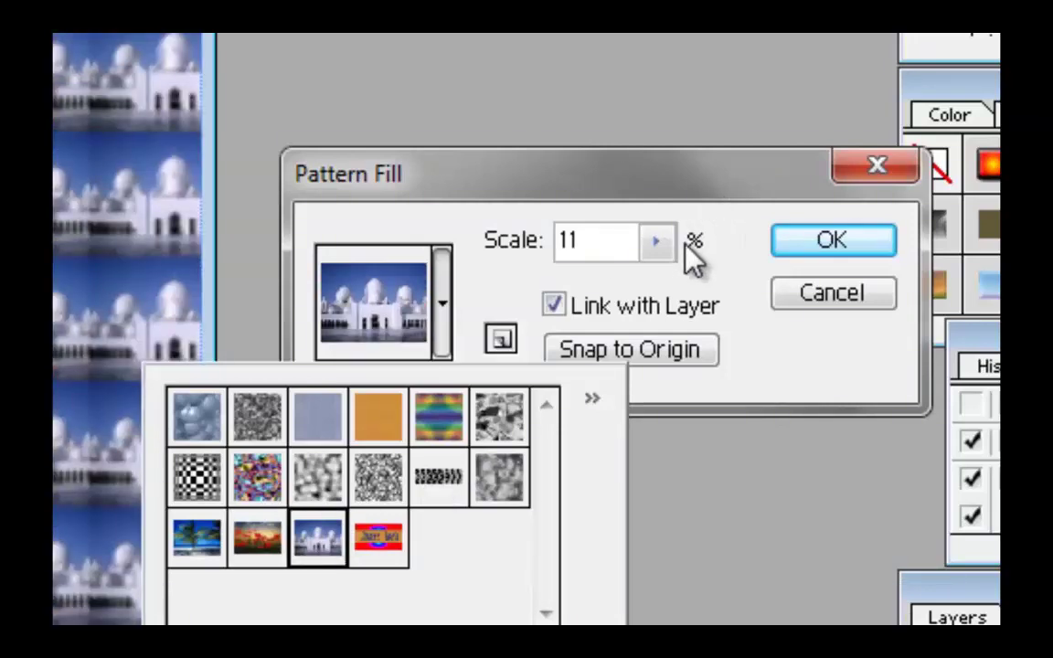
{"action": "left_click", "coordinate": [656, 241]}
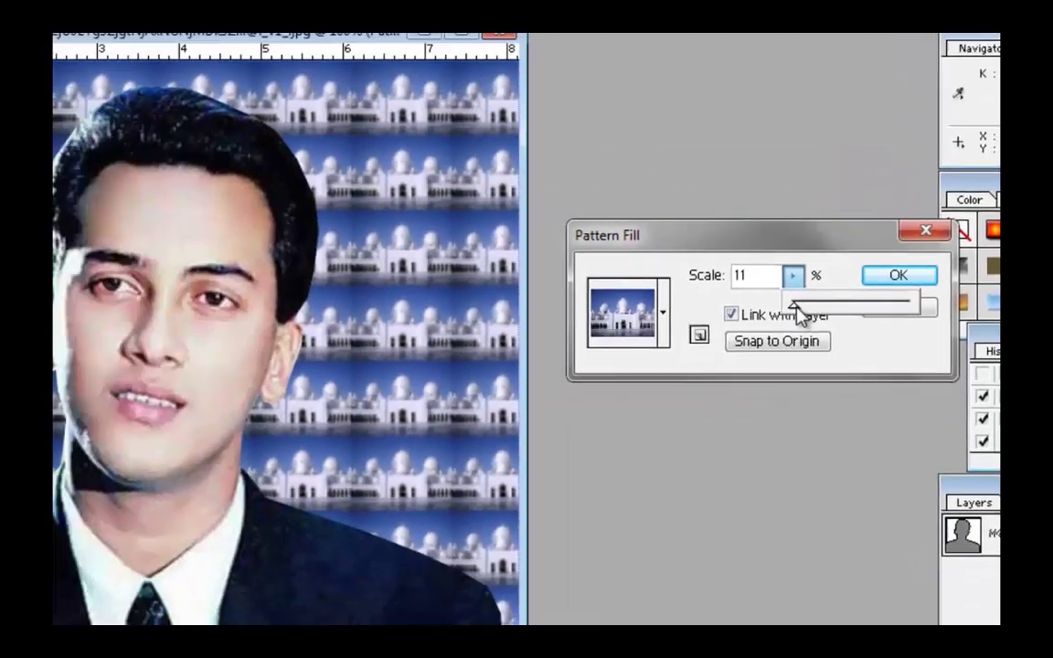
{"action": "left_click_drag", "start_coordinate": [798, 312], "coordinate": [846, 316]}
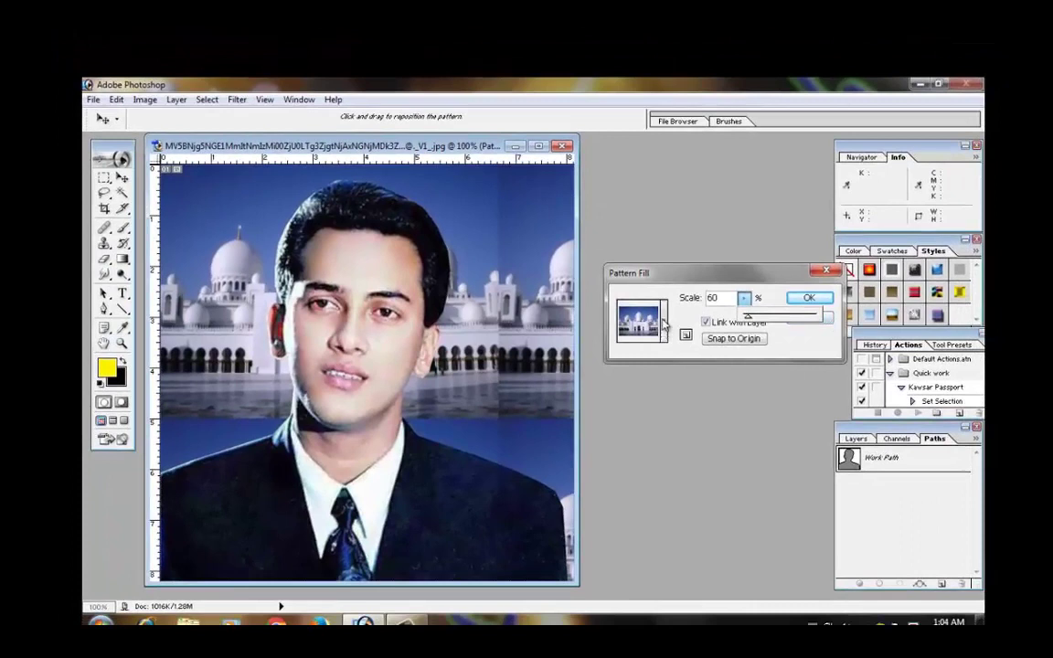
Preview the orange and striped patterns, then return to the mosque pattern and apply the fill
{"action": "left_click", "coordinate": [664, 322]}
{"action": "left_click", "coordinate": [642, 364]}
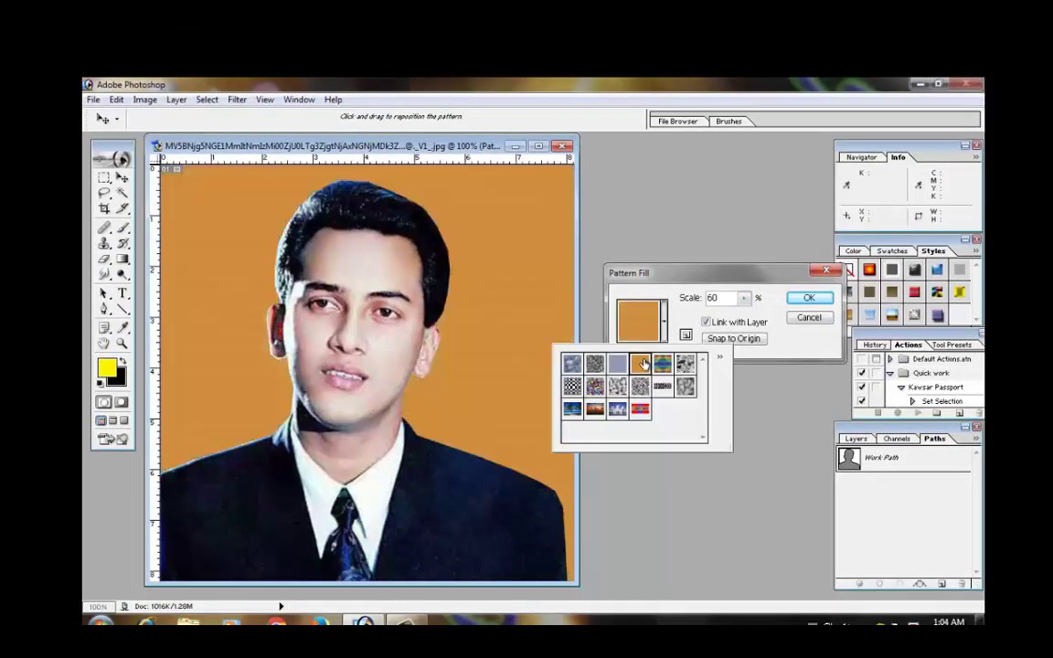
{"action": "left_click", "coordinate": [659, 365]}
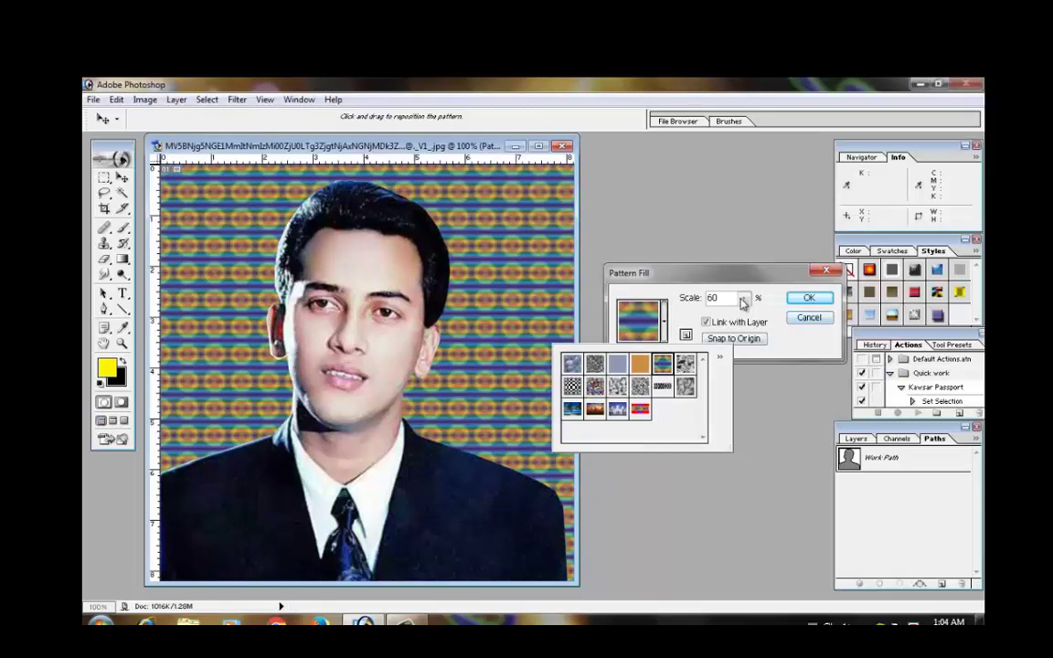
{"action": "left_click", "coordinate": [617, 410]}
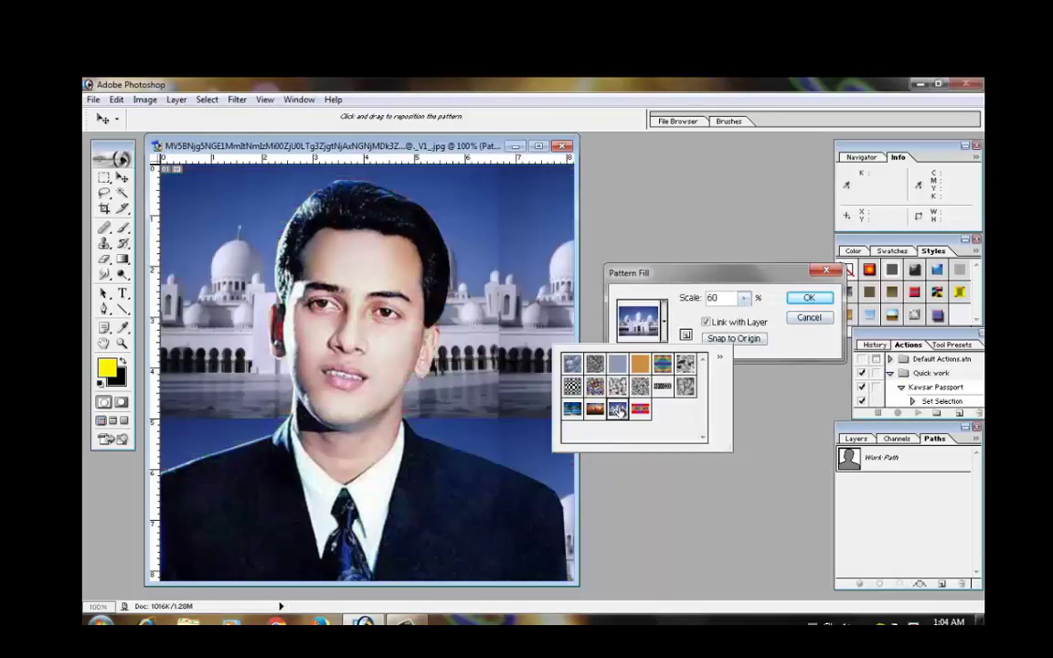
{"action": "left_click", "coordinate": [804, 299]}
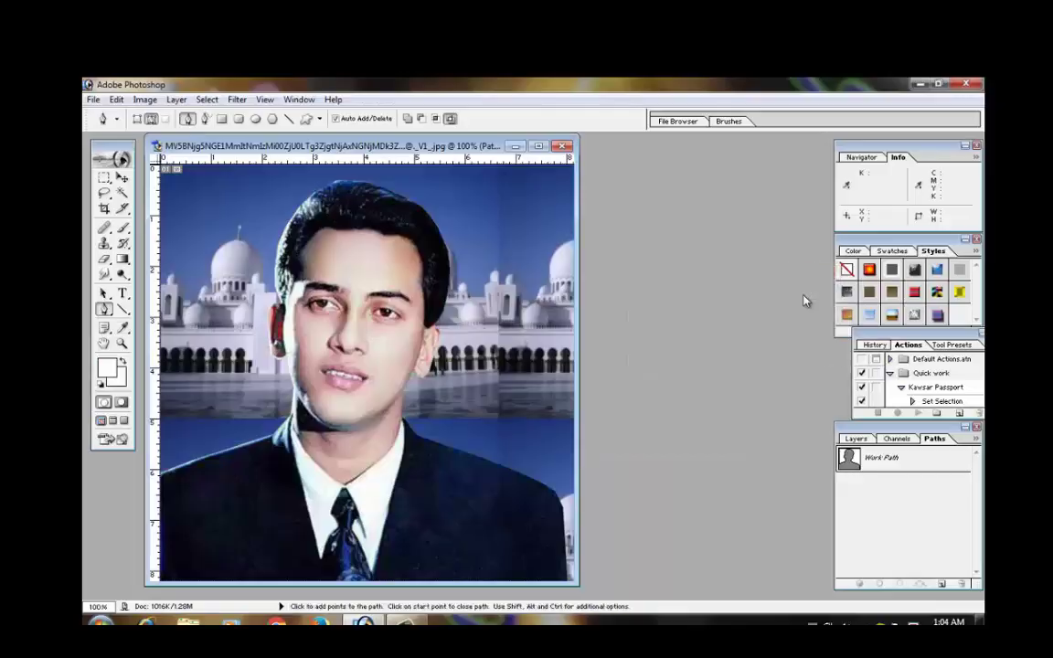